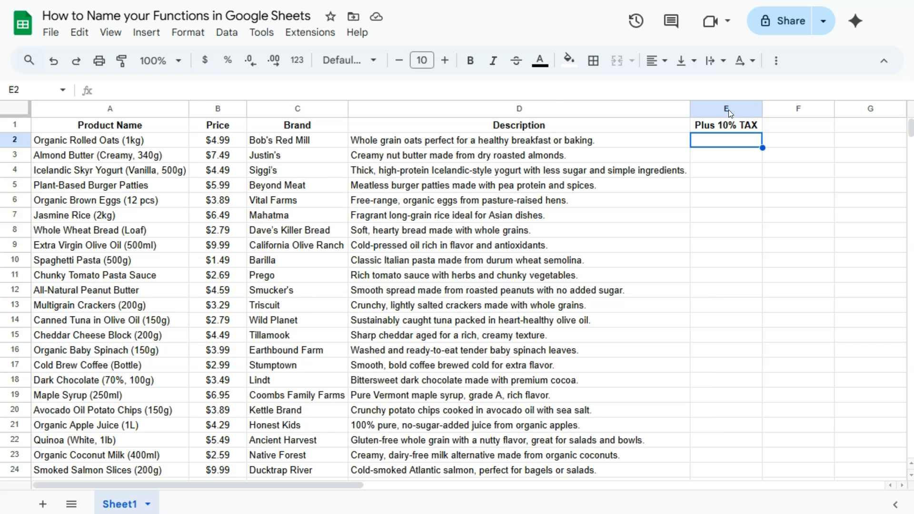
- Begin a formula in E2 that takes 10% of the first product's price, =B2*10%
click(236, 126)
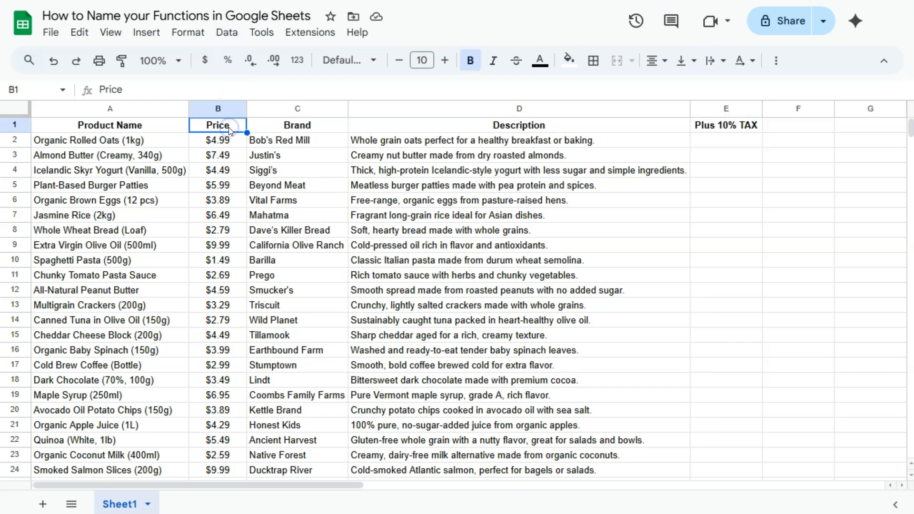
click(716, 143)
text(=)
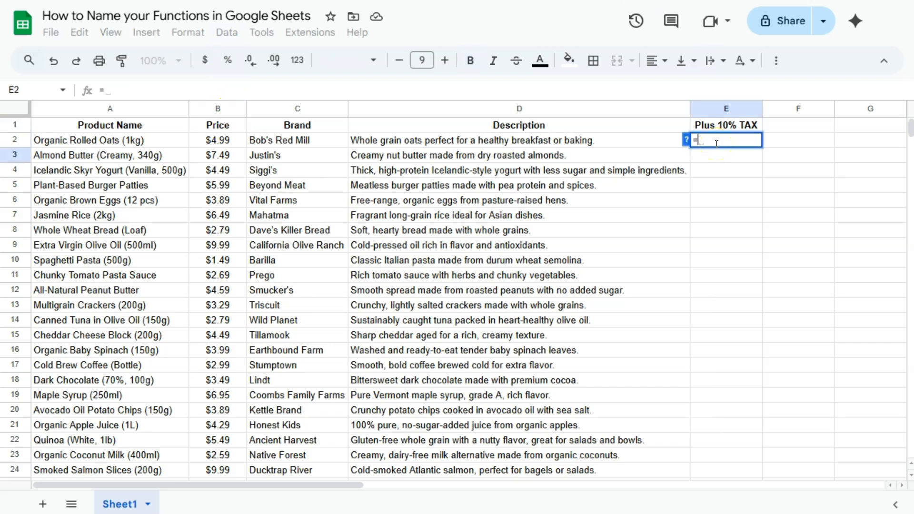
click(222, 142)
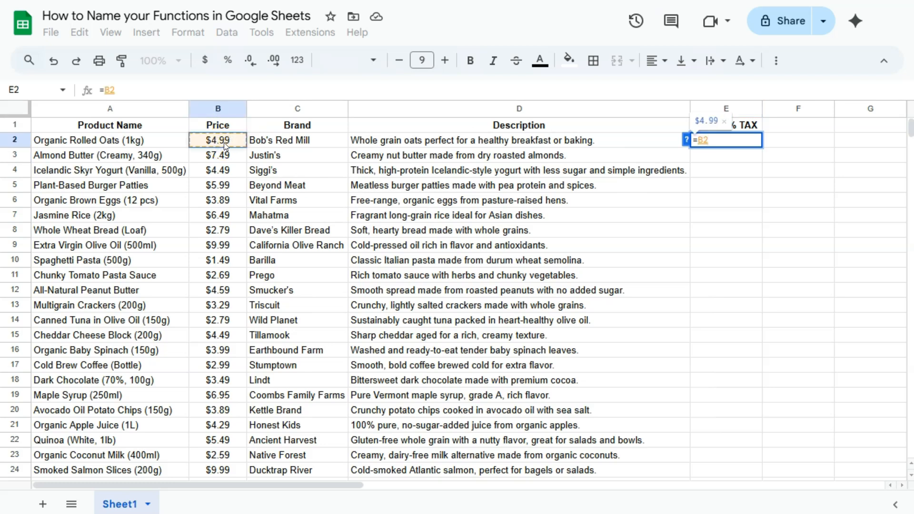
text(*)
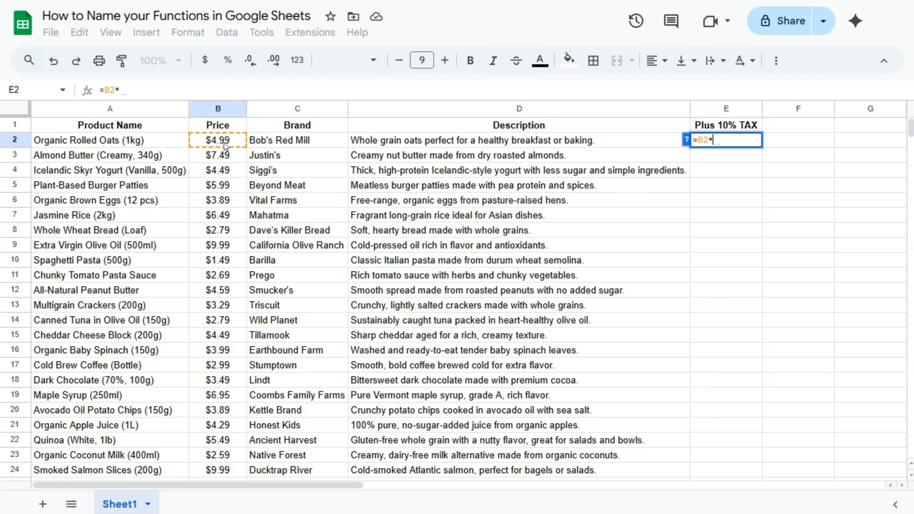
text(10%)
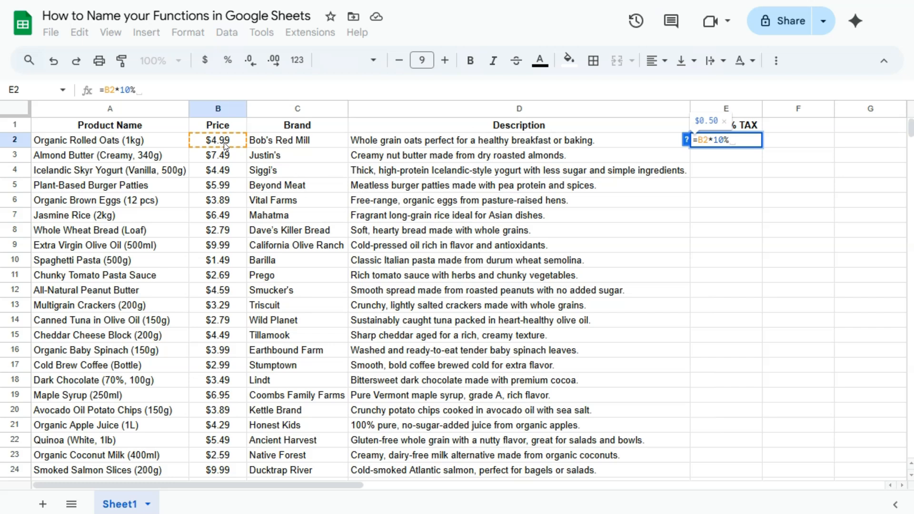
- Complete the E2 formula as =(B2*10%)+B2 so the tax is added to the base price
click(215, 143)
click(700, 141)
text(()
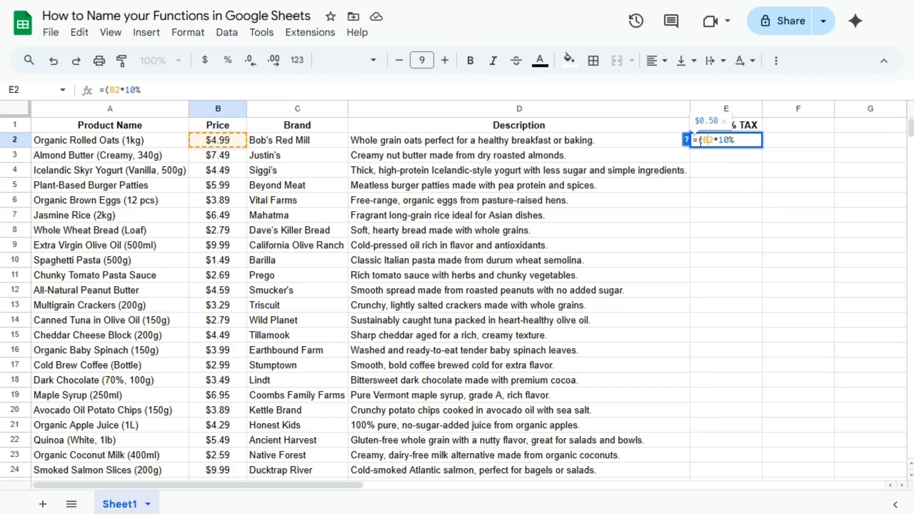
key(End)
text()+)
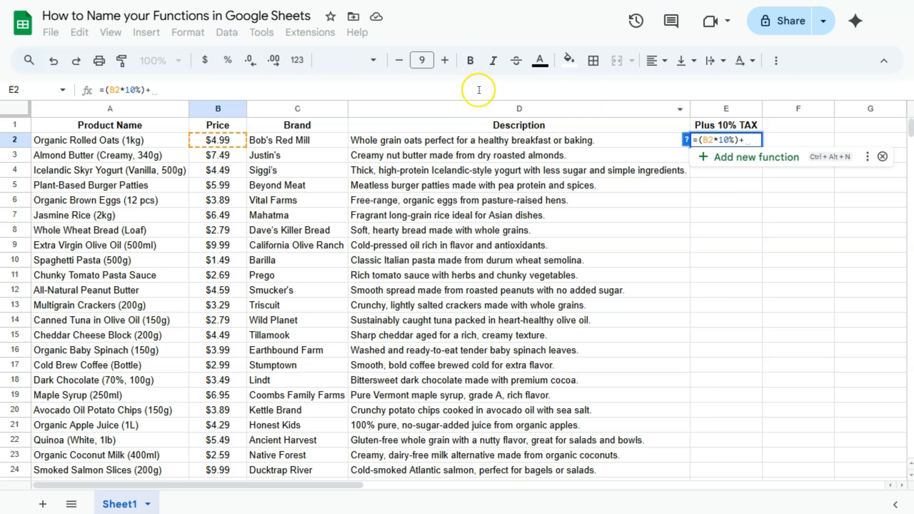
click(231, 145)
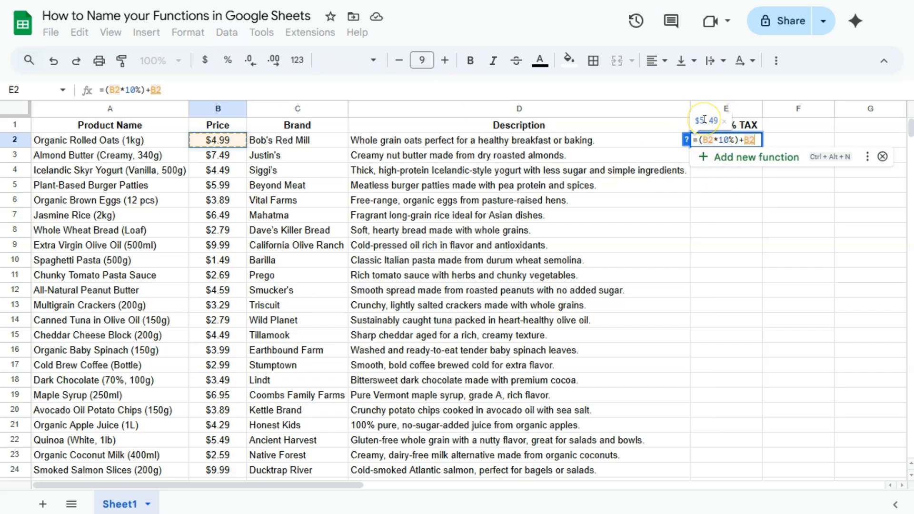
key(Return)
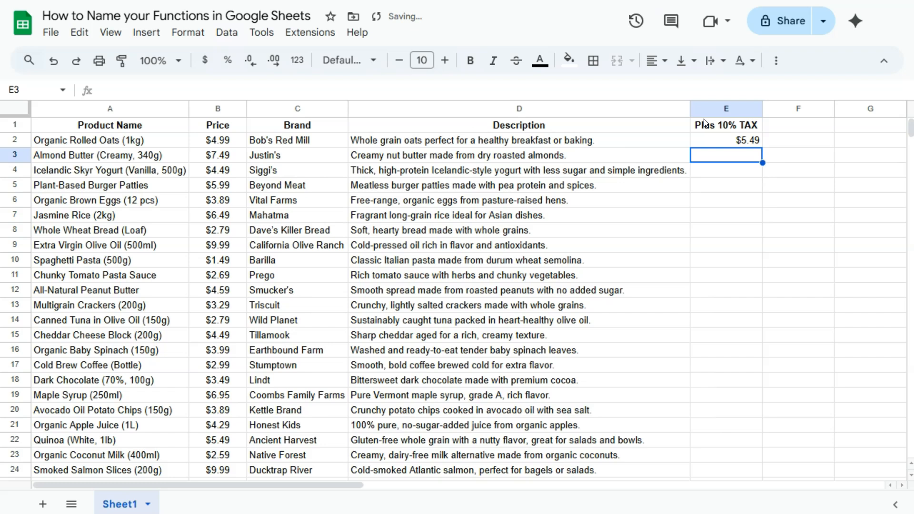
click(719, 145)
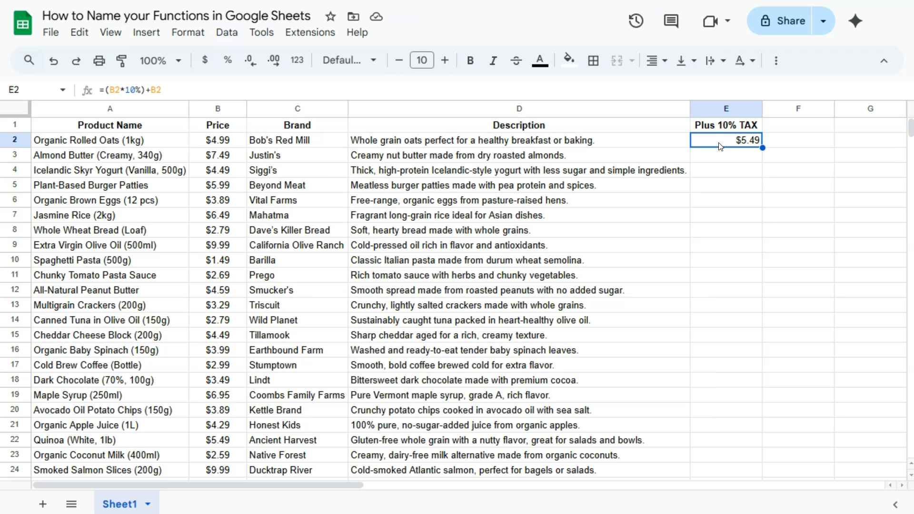
- Enter the formula =(B3*10%)+B3 in E3 for the almond butter's price with tax
click(721, 152)
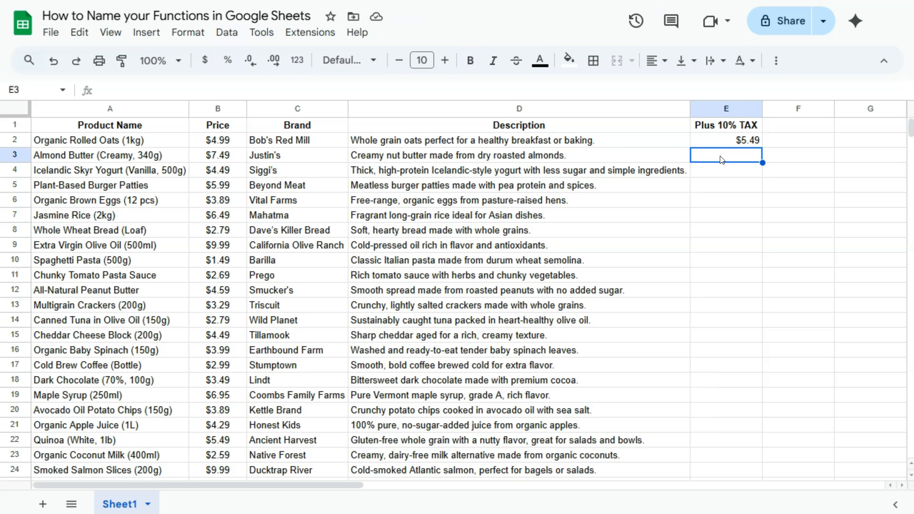
text(=)
click(760, 177)
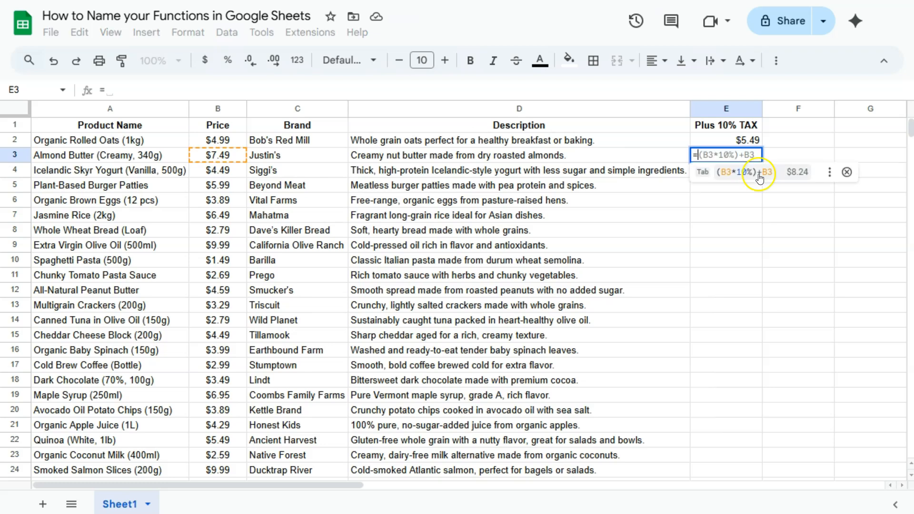
text((B3)
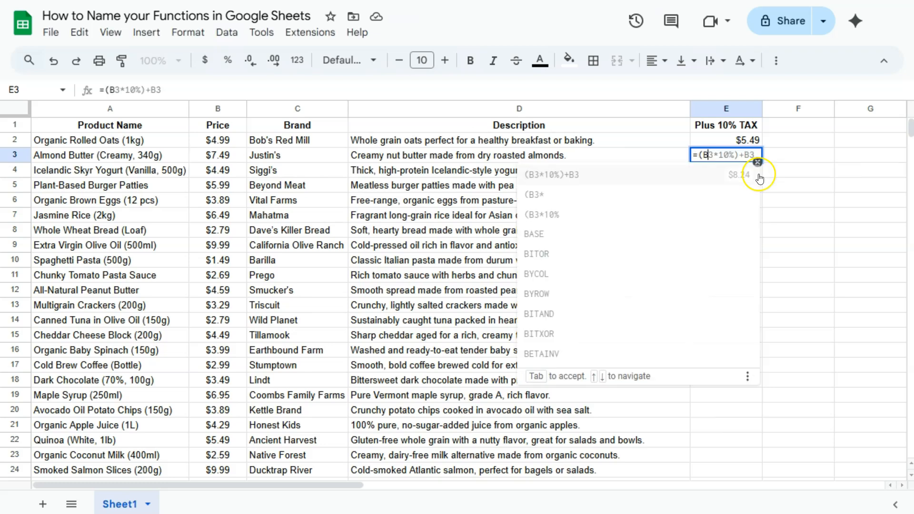
text(*10)
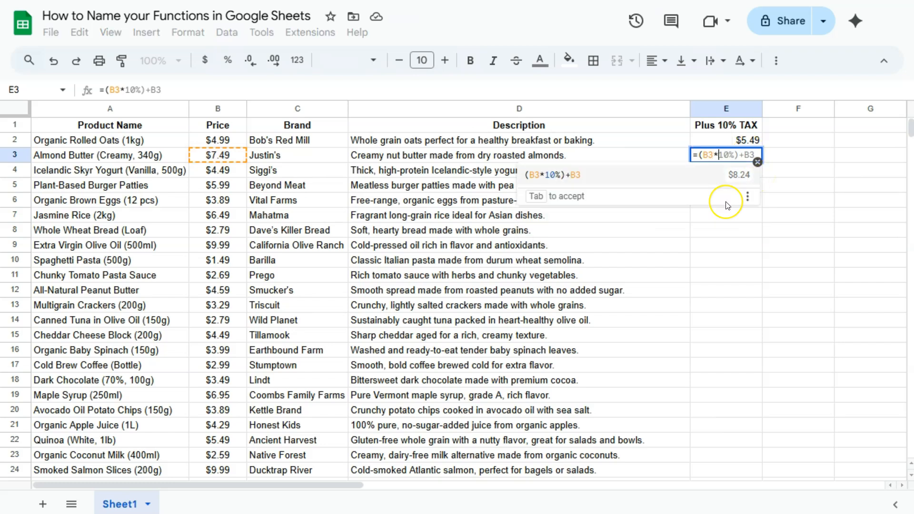
text(%)
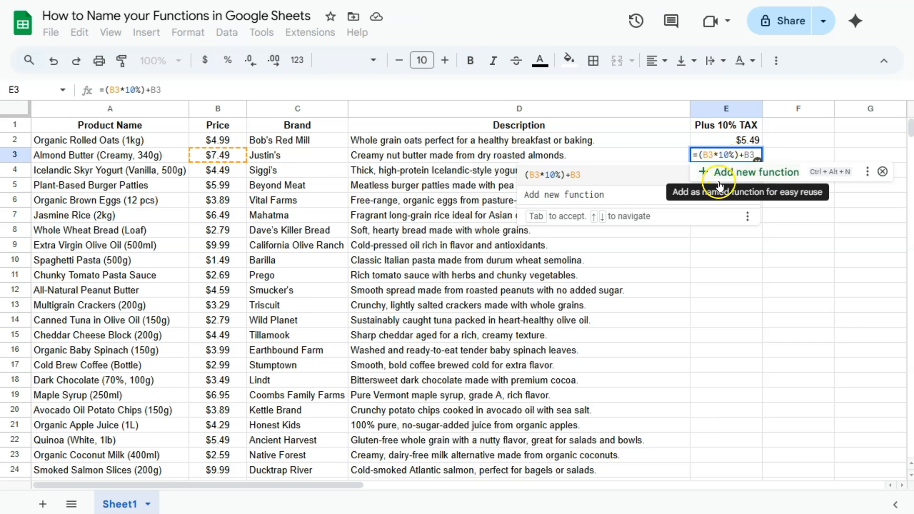
click(778, 173)
click(761, 175)
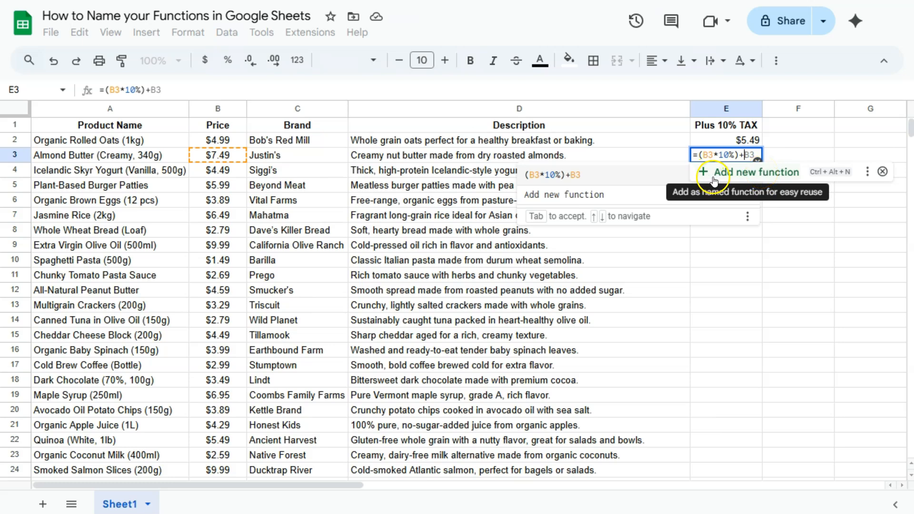
click(765, 176)
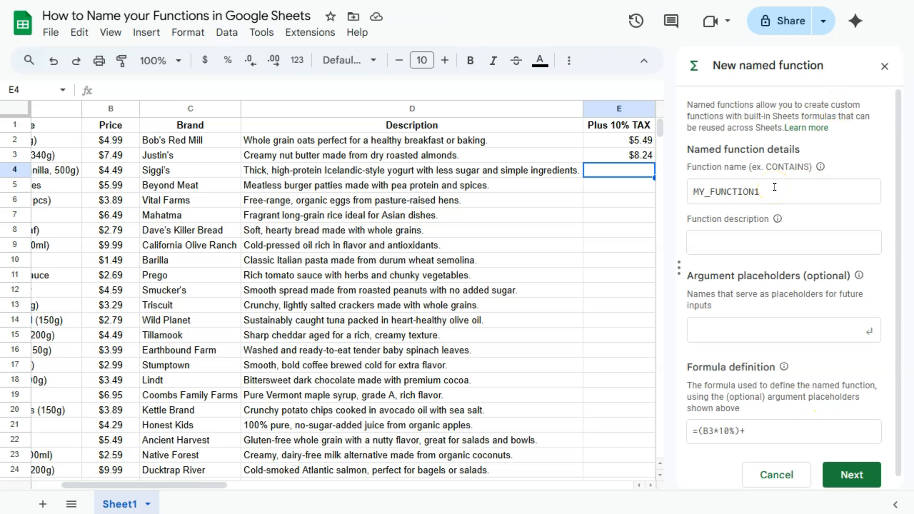
click(885, 66)
drag(263, 487, 220, 485)
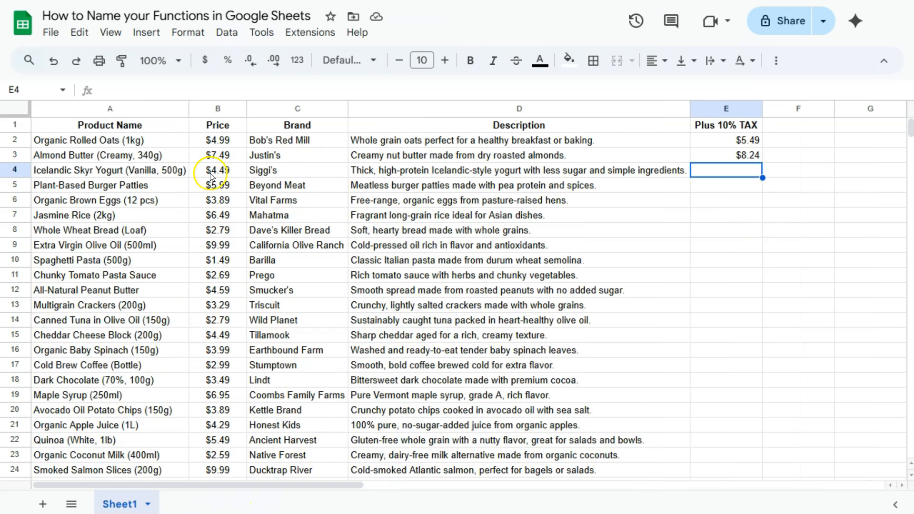
- Add a new named function to the spreadsheet and name it PLUS10TAX
click(229, 31)
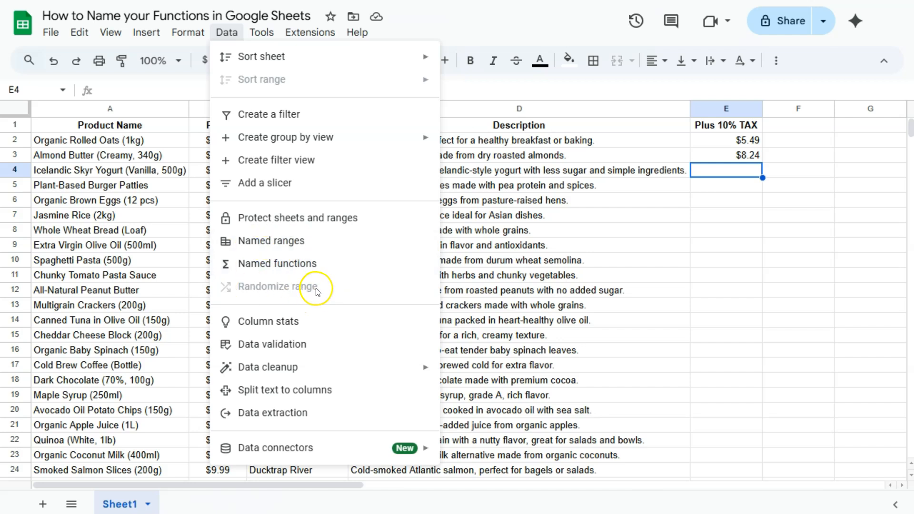
click(262, 264)
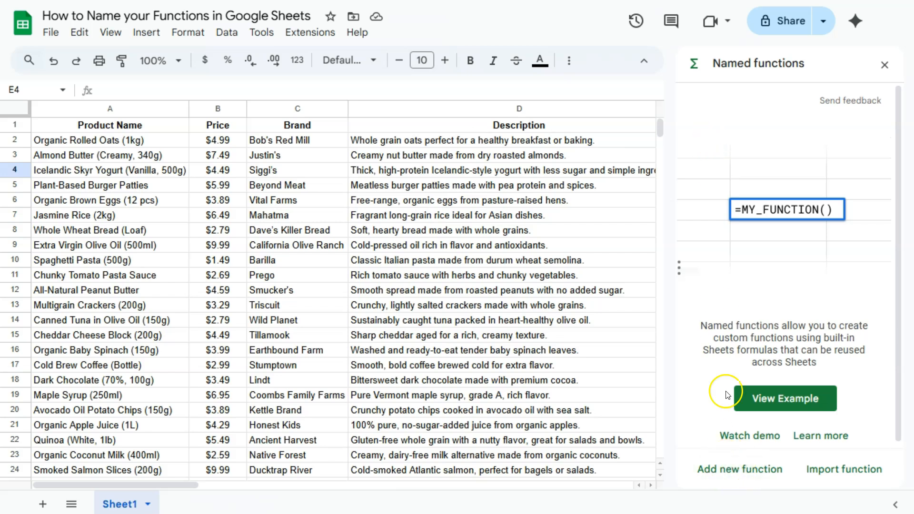
click(721, 470)
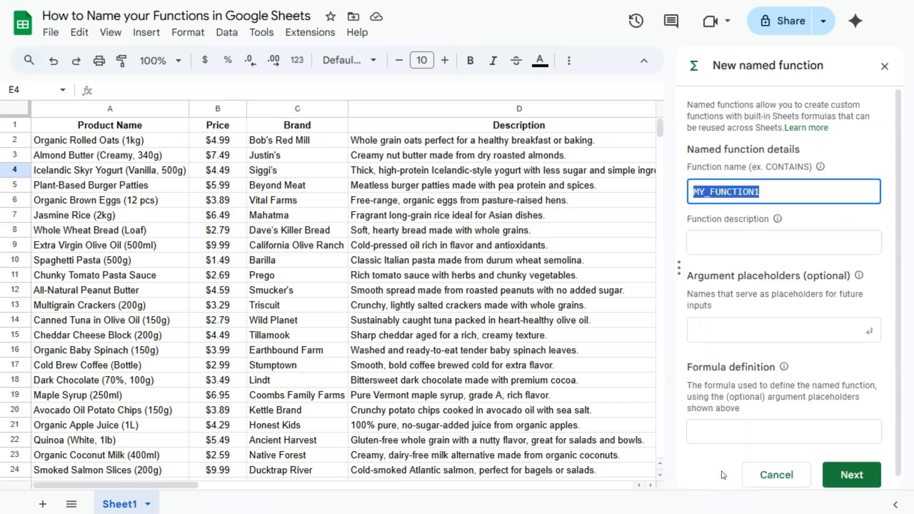
drag(175, 486, 243, 488)
click(765, 191)
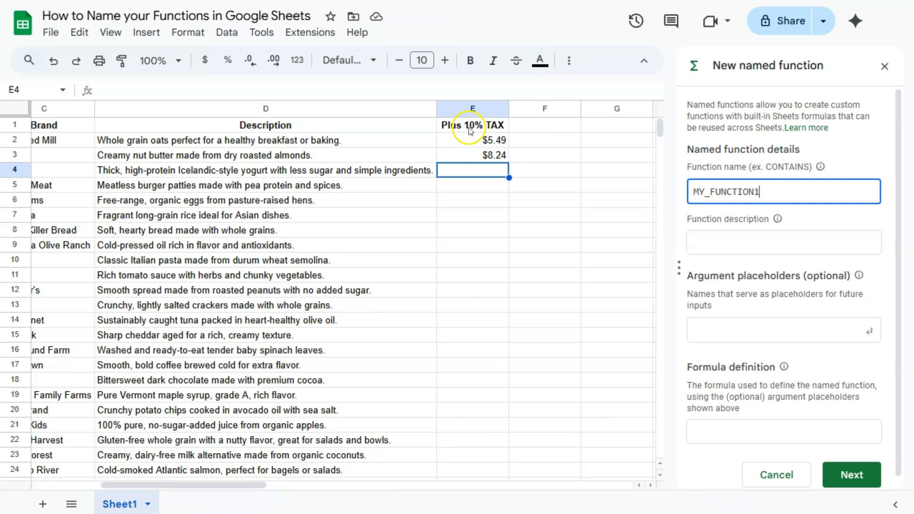
drag(766, 192, 670, 188)
key(BackSpace)
text(PL)
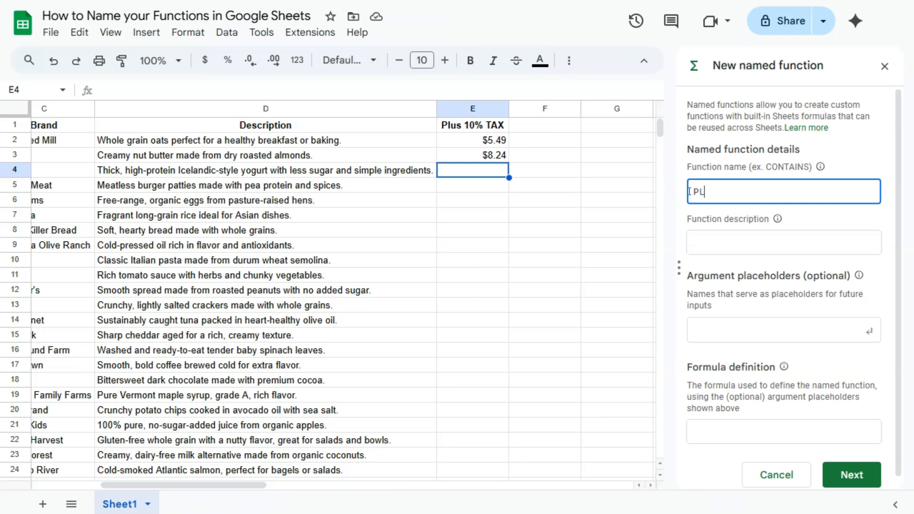
text(US10TAX)
- Describe the function as "Add 10% tax on base price" and add an argument placeholder named price
click(749, 242)
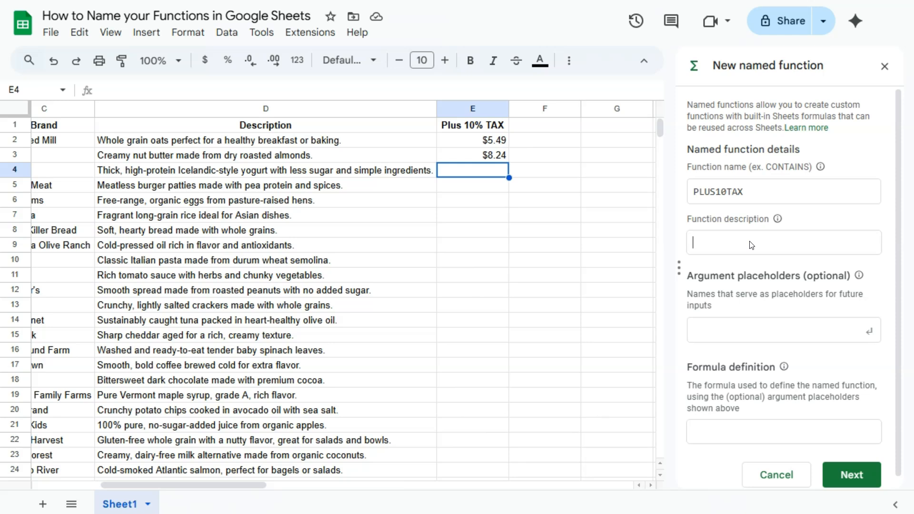
text(Add 10% tax on base price)
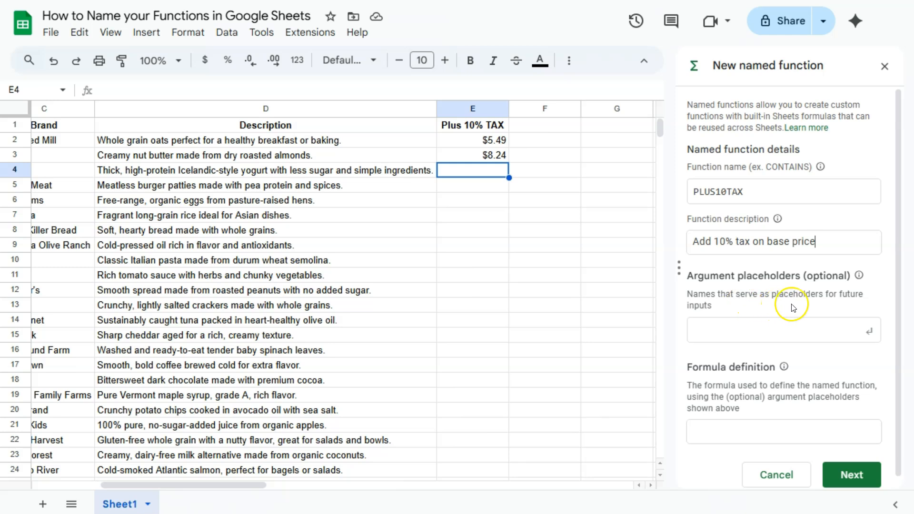
scroll(792, 306, down, 1)
click(729, 321)
text(price)
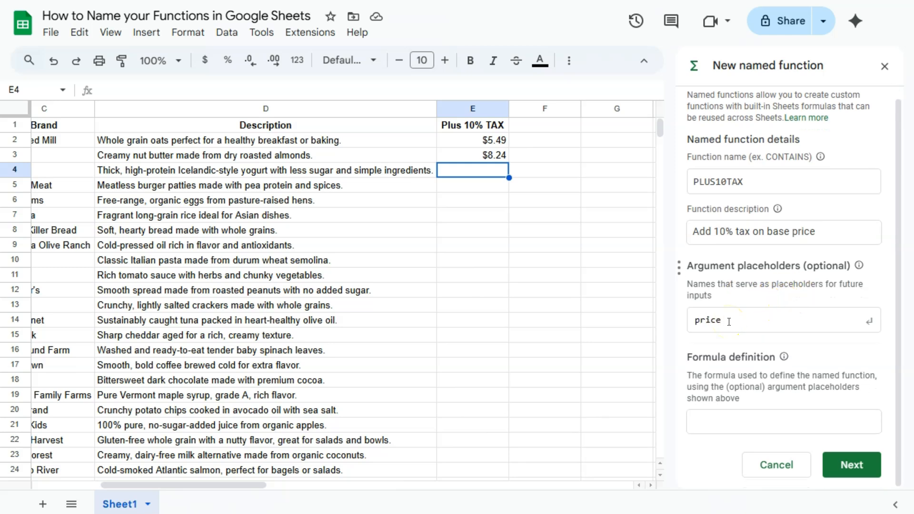
key(Return)
scroll(717, 340, down, 1)
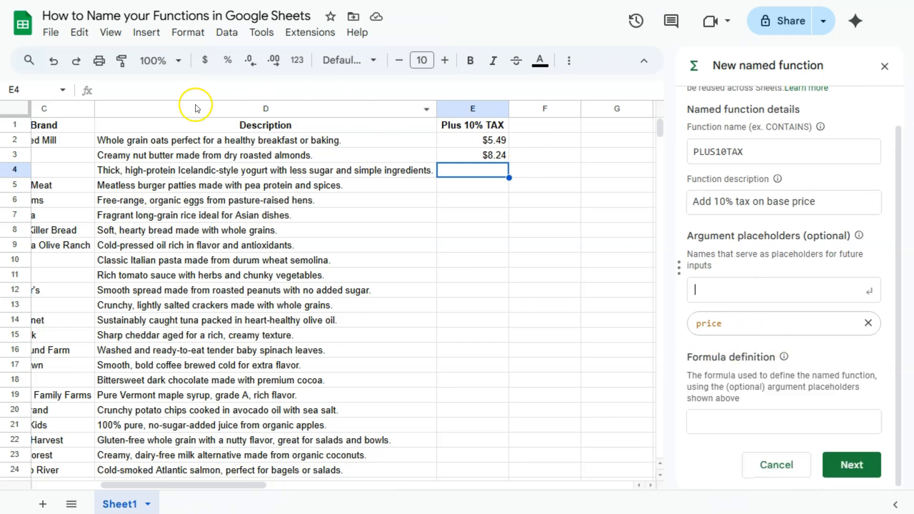
- Copy the formula =(B3*10%)+B3 from E3 into the named function's formula definition
click(481, 156)
triple_click(122, 90)
key(ctrl+c)
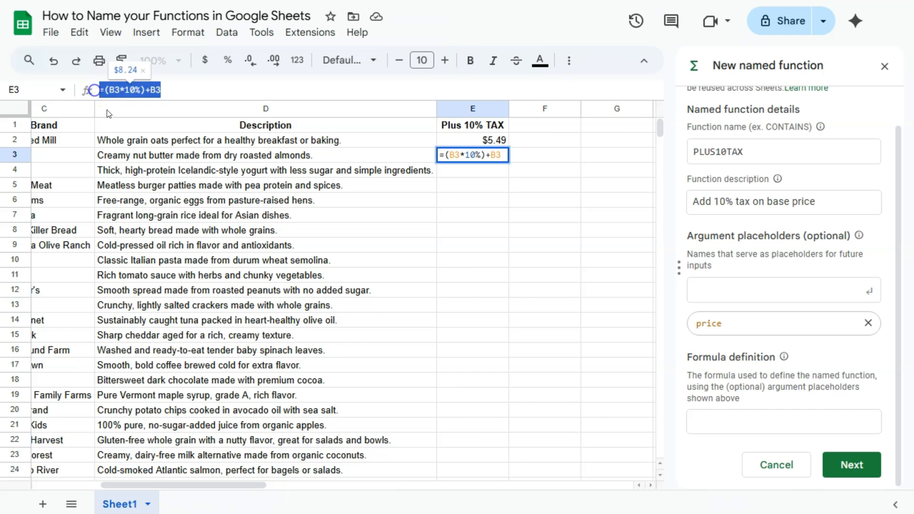
click(741, 424)
key(ctrl+v)
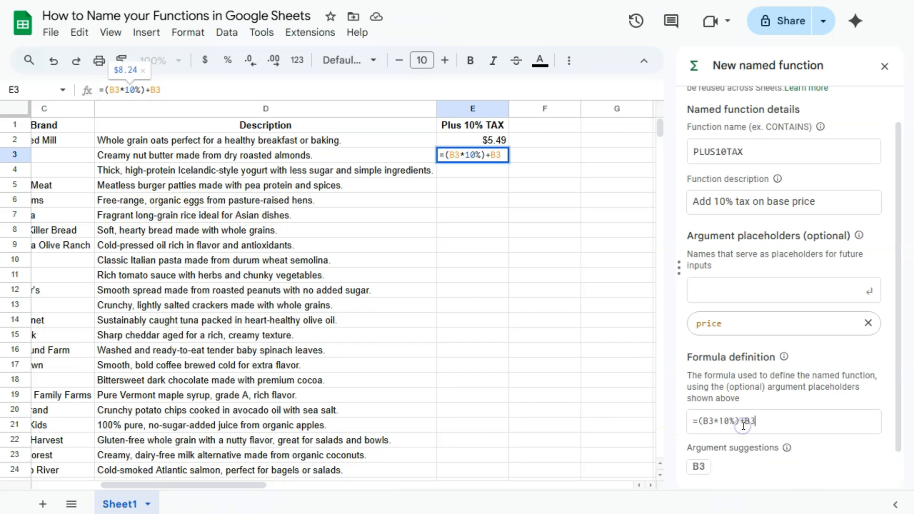
- Replace every B3 in the formula definition with the price argument and continue to the function review
scroll(809, 419, down, 2)
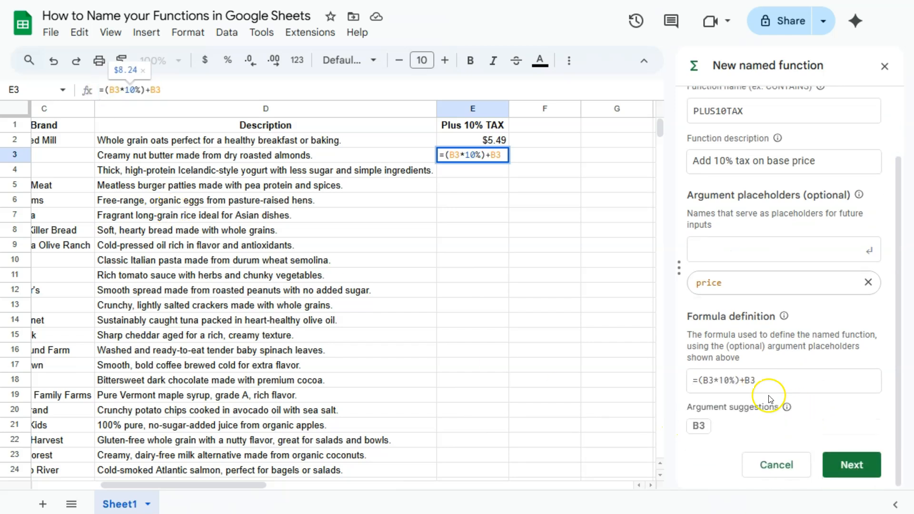
click(699, 427)
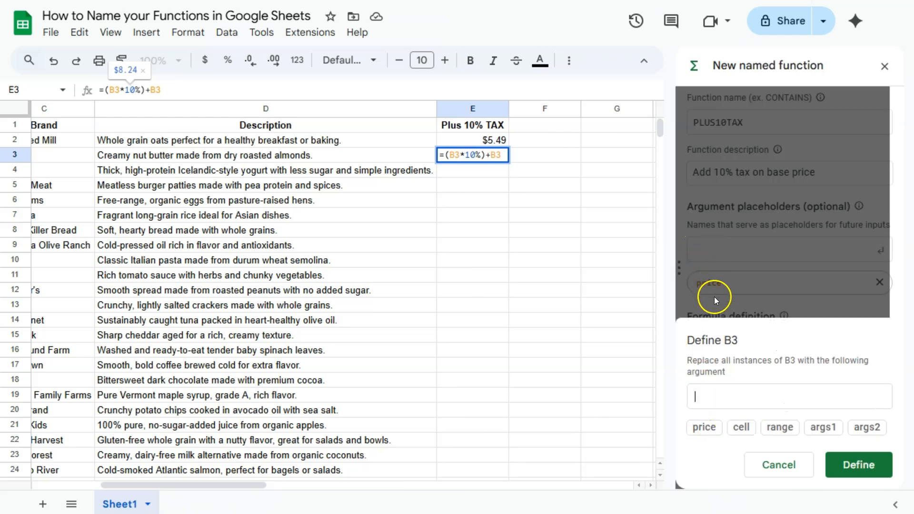
click(705, 428)
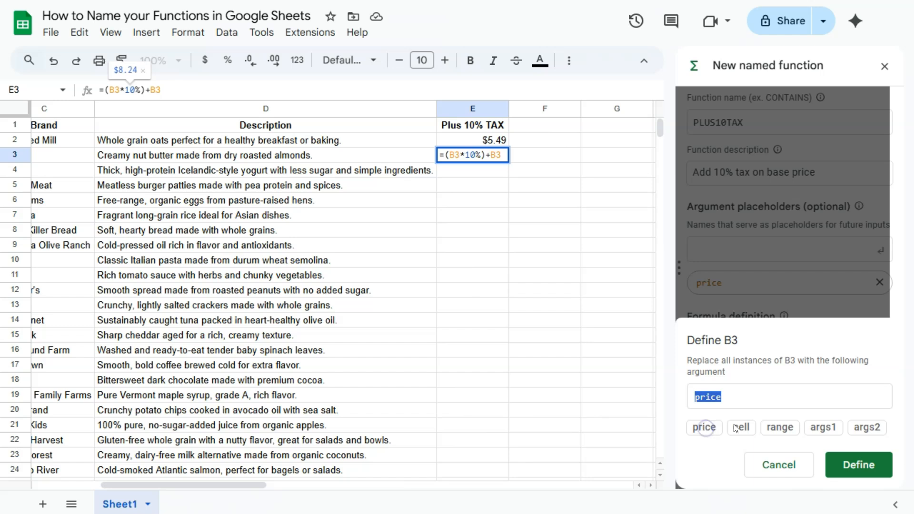
click(855, 464)
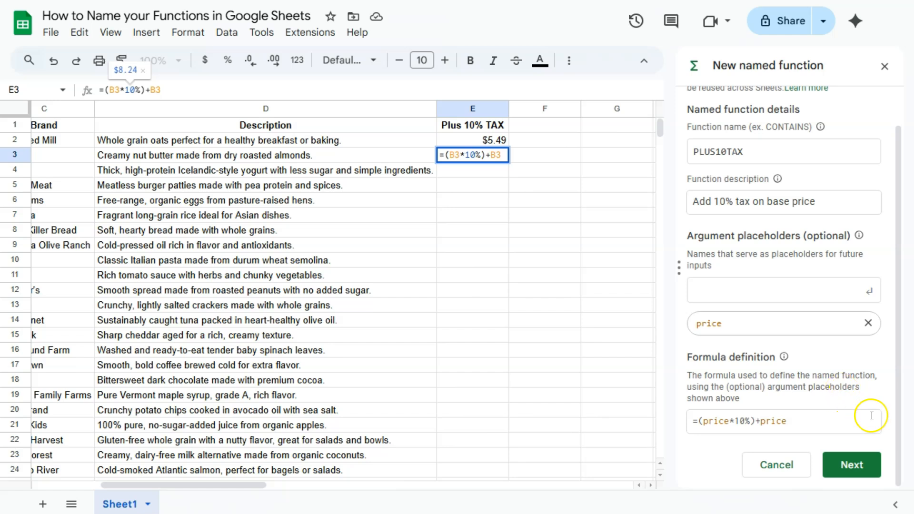
click(859, 466)
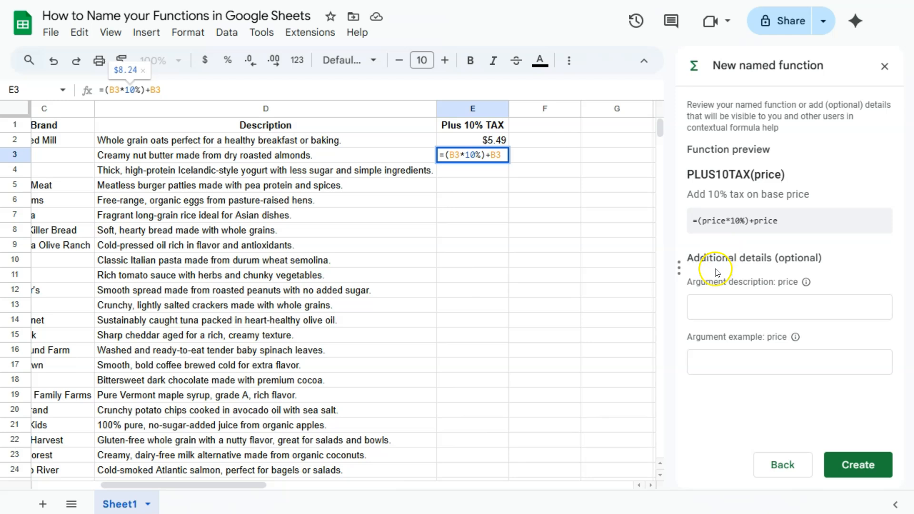
- Create the PLUS10TAX named function with the optional argument description and example left blank, and close the named functions list
click(734, 315)
click(745, 359)
click(731, 305)
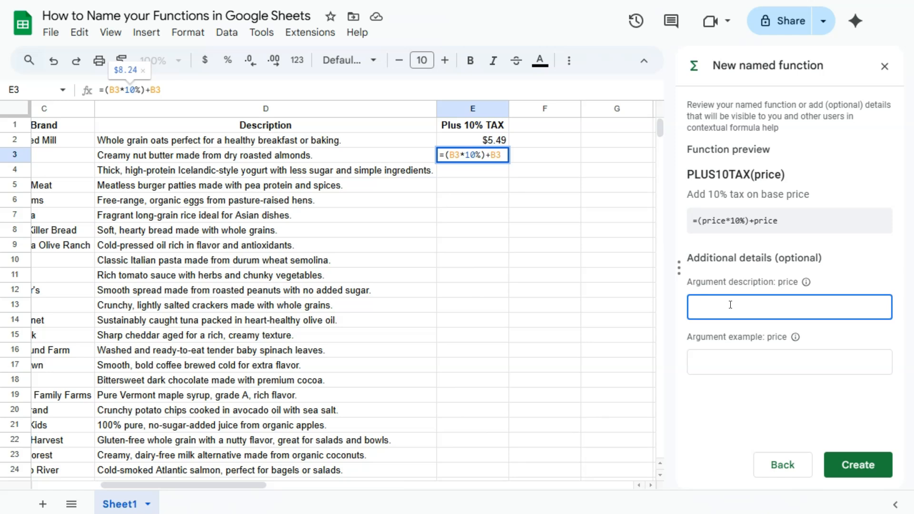
click(722, 359)
click(719, 307)
click(714, 357)
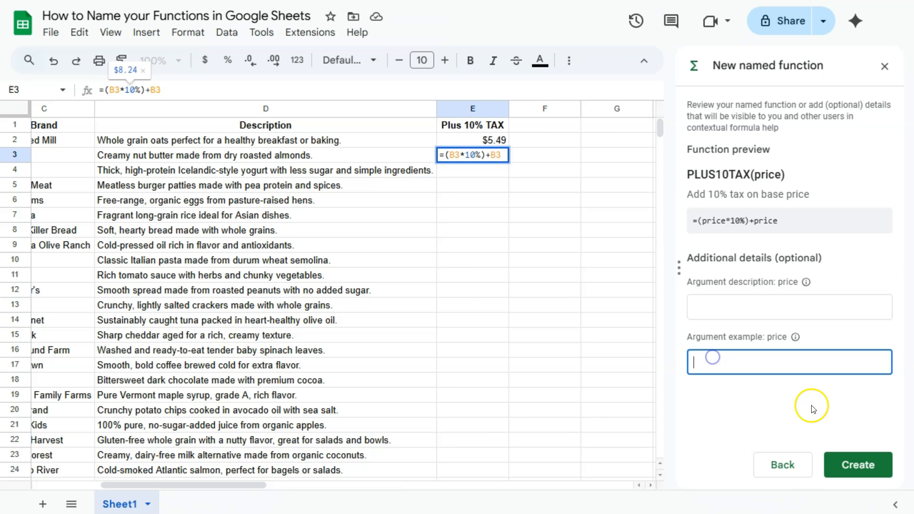
click(859, 461)
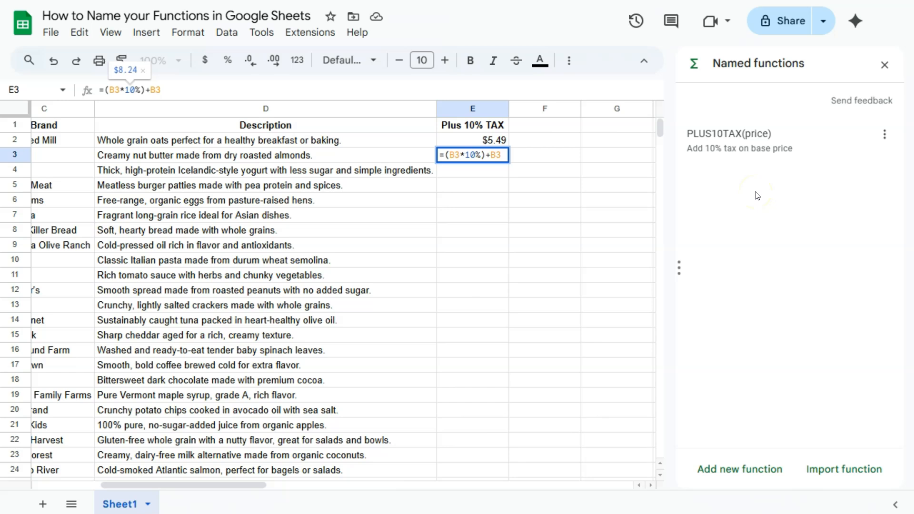
click(885, 65)
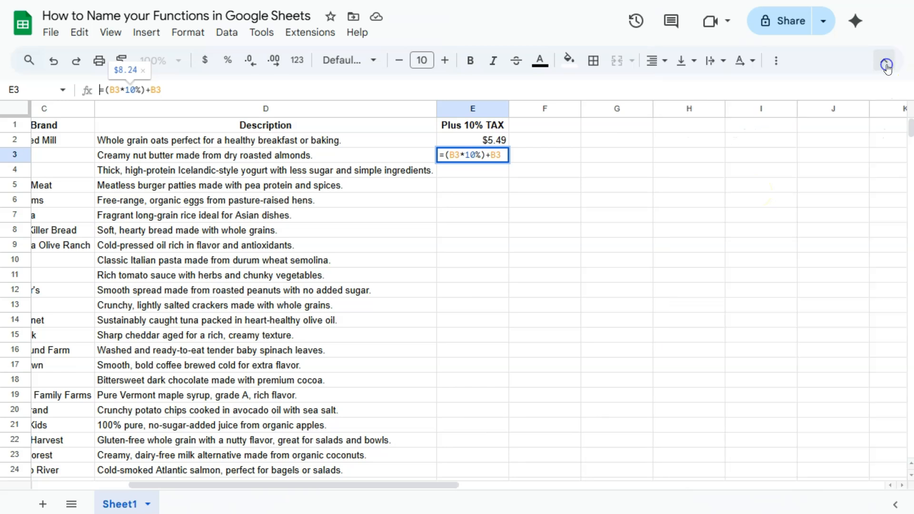
- Enter =PLUS10TAX(B4) in cell E4 to calculate the yogurt's taxed price, and check the cell's formula
click(493, 214)
click(491, 170)
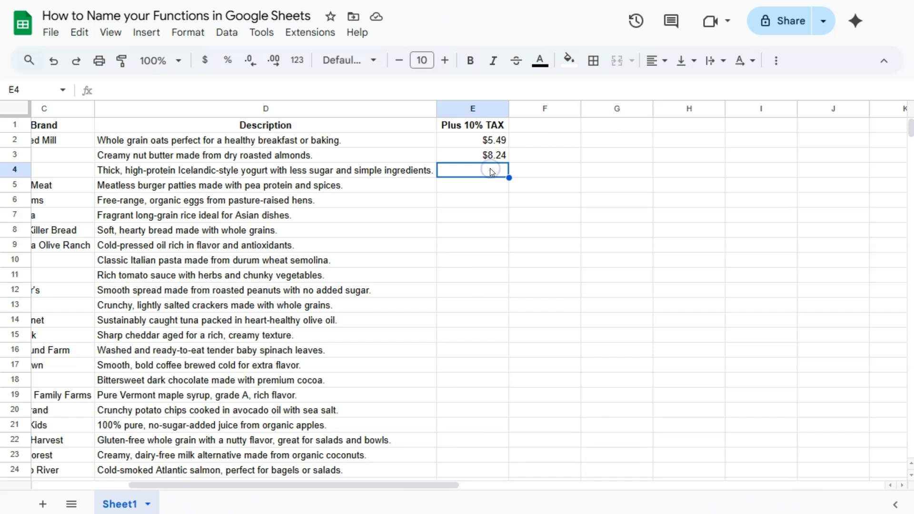
text(=plu)
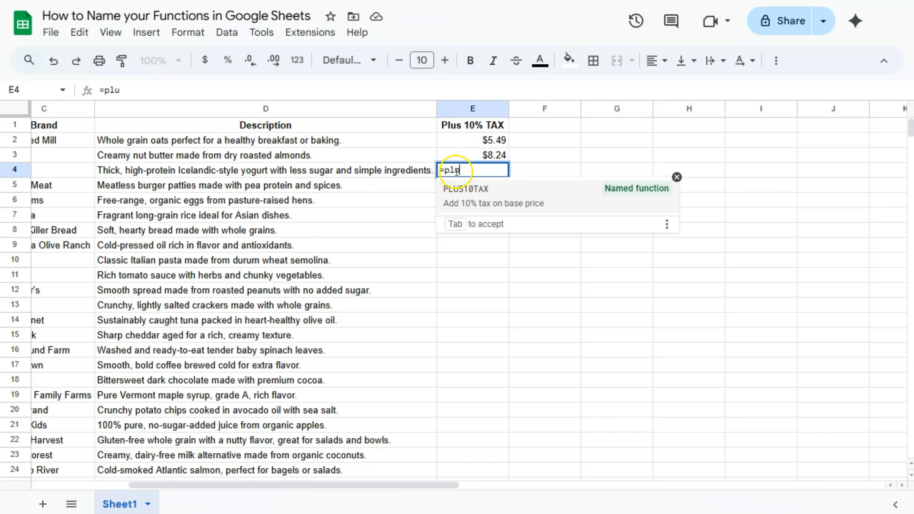
click(477, 193)
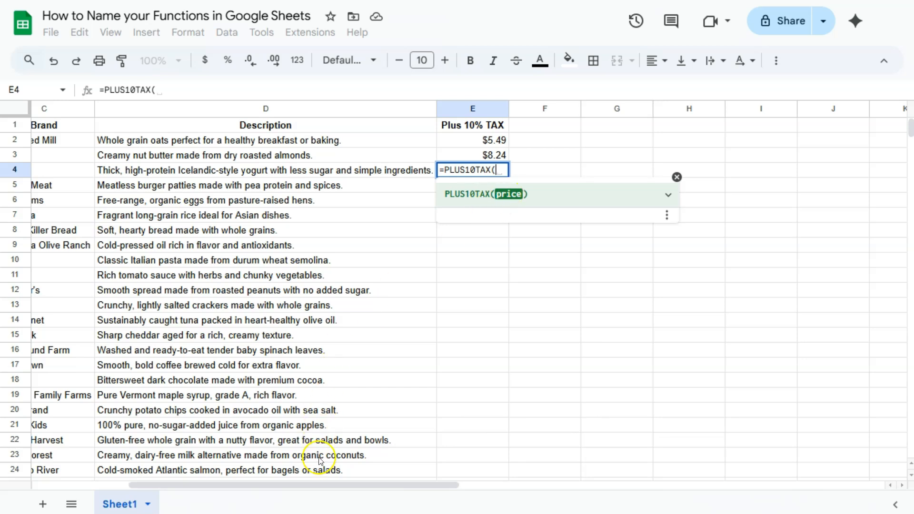
drag(327, 485, 282, 488)
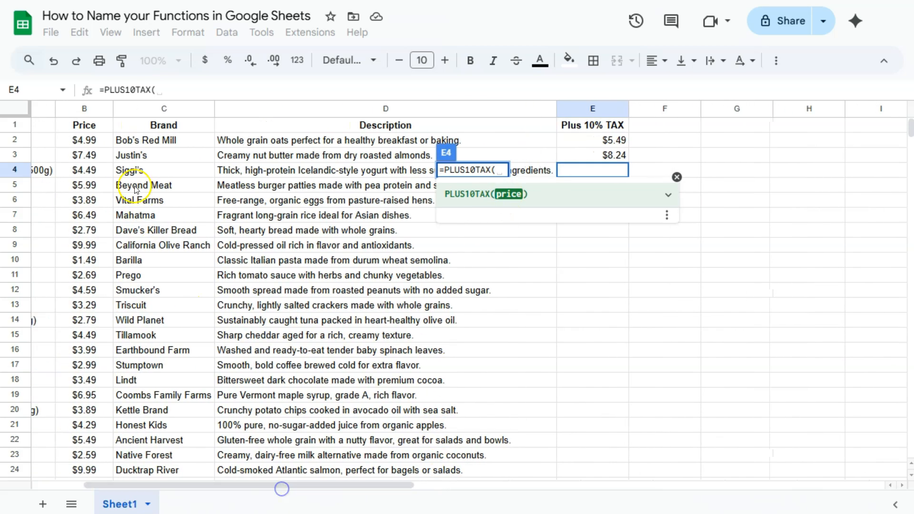
click(88, 171)
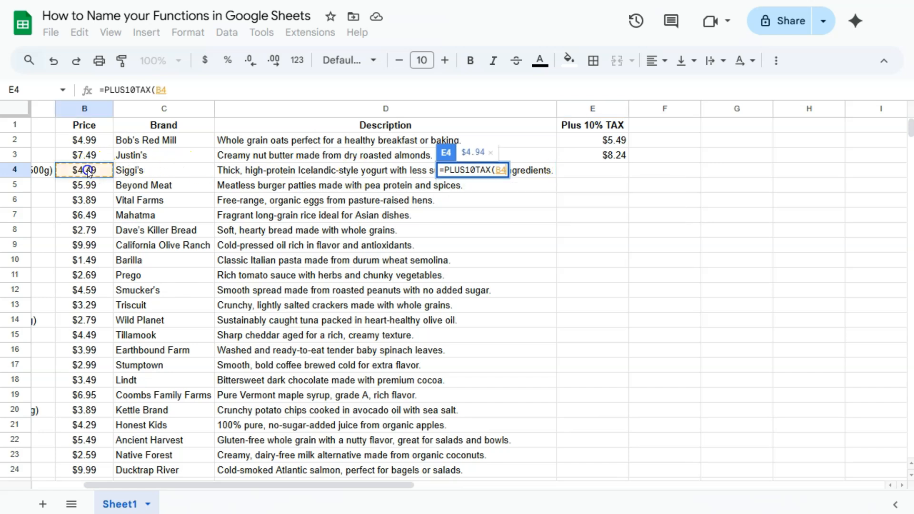
key(Return)
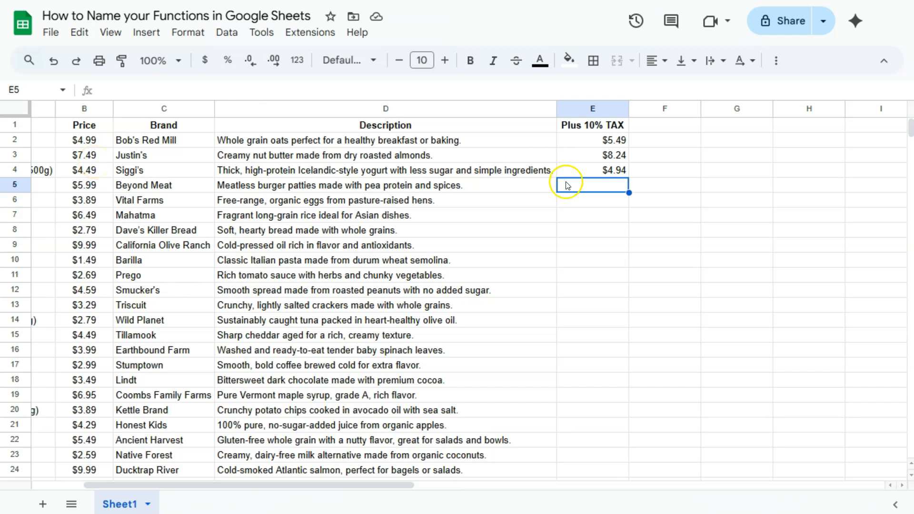
click(591, 170)
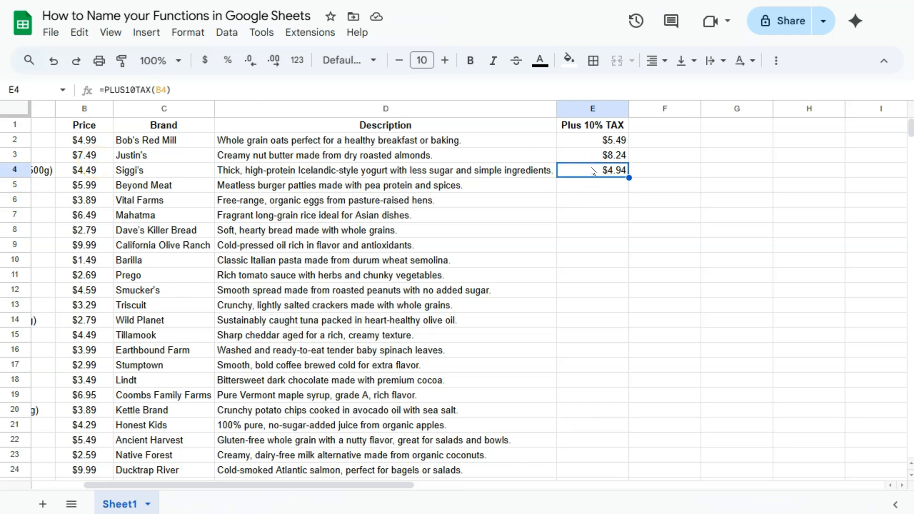
- Select cell E5 in the Plus 10% TAX column for the Plant-Based Burger Patties row
click(593, 185)
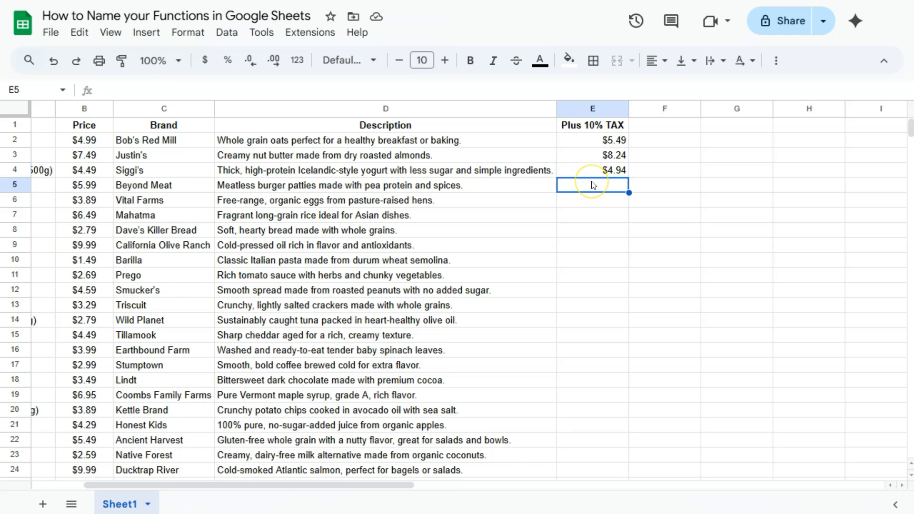
scroll(593, 185, left, 3)
click(722, 186)
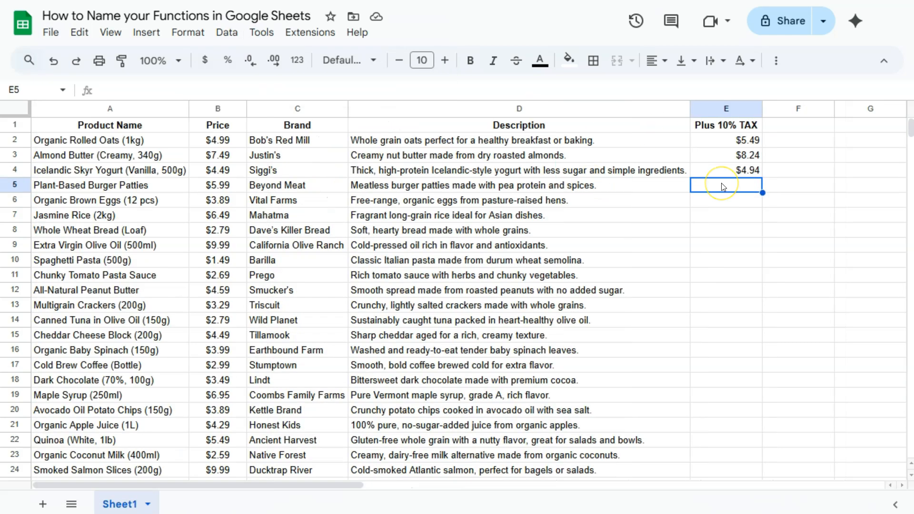